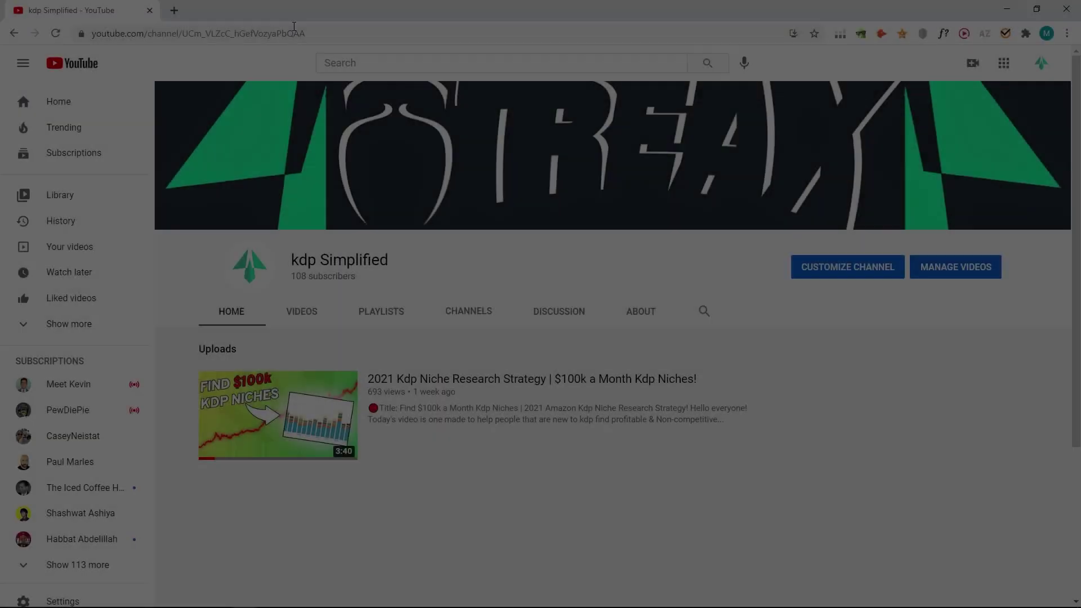
Load freepik.com, open vecteezy.com in a second tab, and return to Freepik.
{"action": "left_click", "coordinate": [298, 32]}
{"action": "type", "text": "free"}
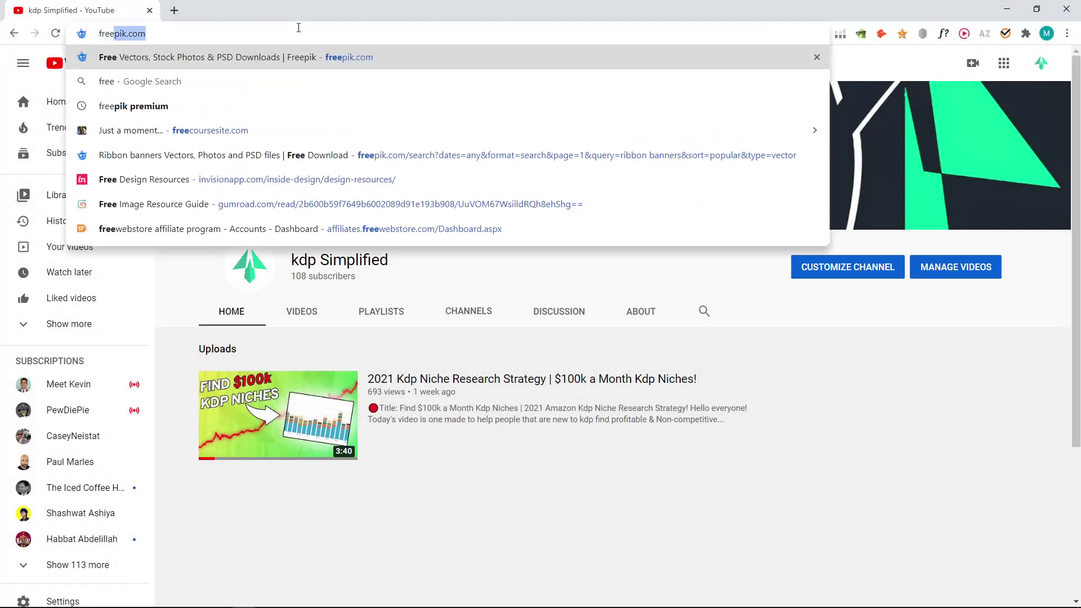
{"action": "key", "text": "Return"}
{"action": "left_click", "coordinate": [188, 9]}
{"action": "type", "text": "vecteezy.com"}
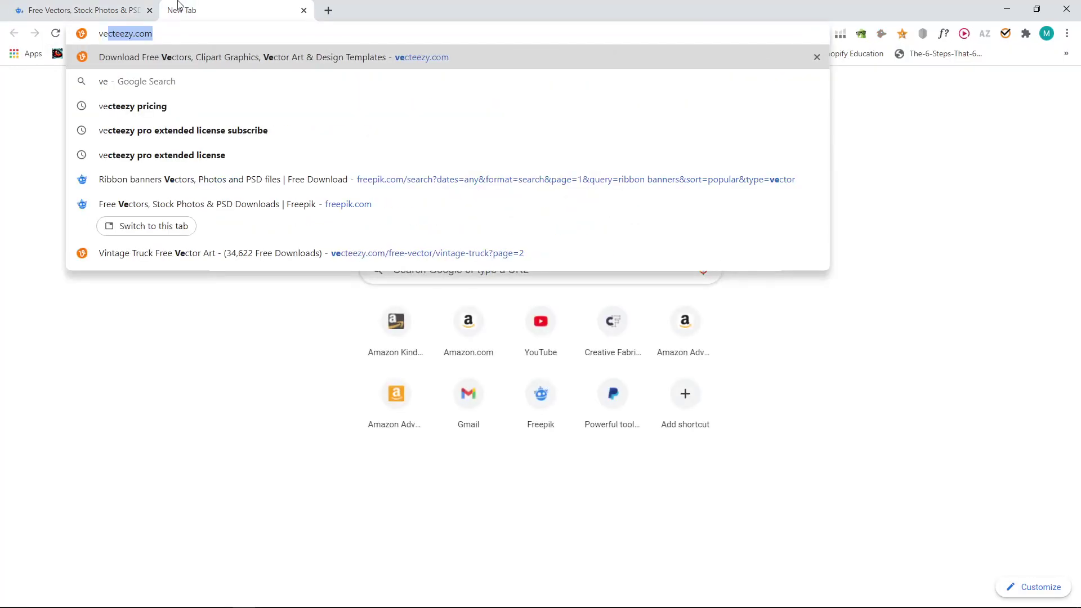
{"action": "key", "text": "Return"}
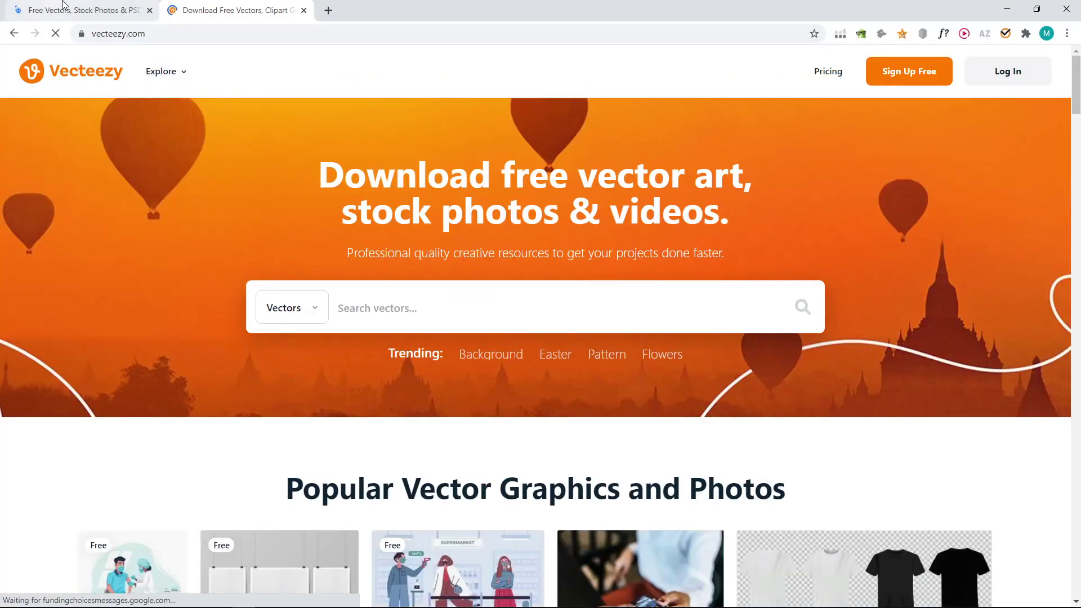
{"action": "left_click", "coordinate": [82, 10]}
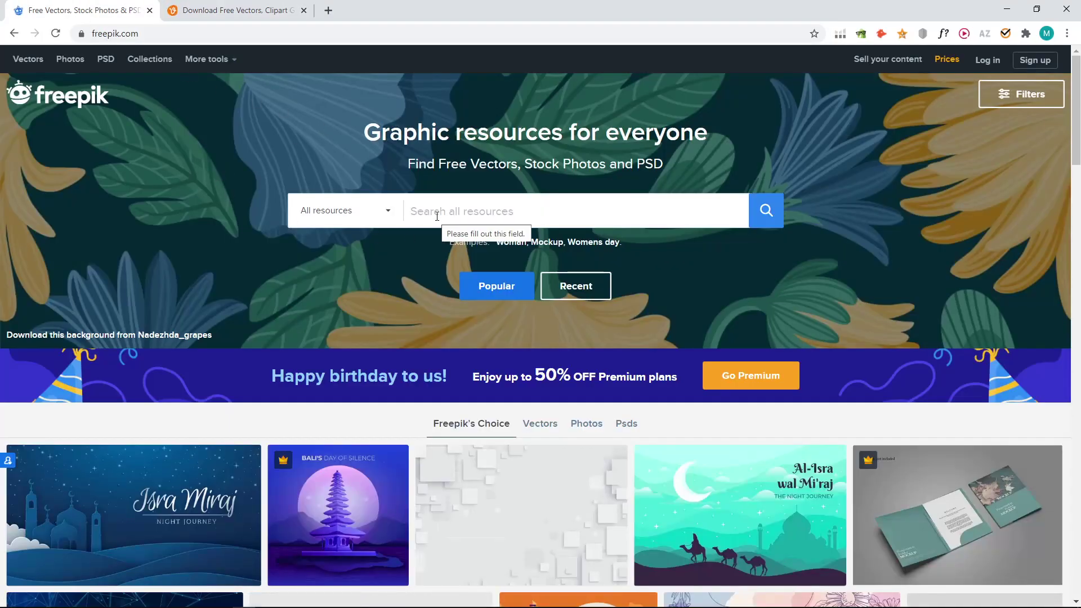
{"action": "type", "text": "wo"}
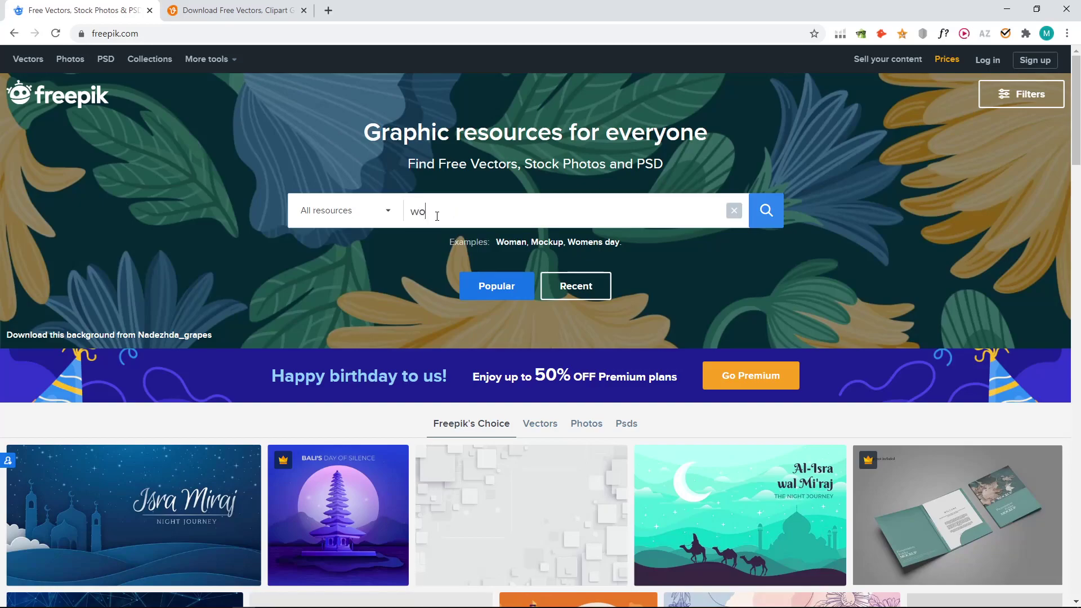
{"action": "type", "text": "men portrait"}
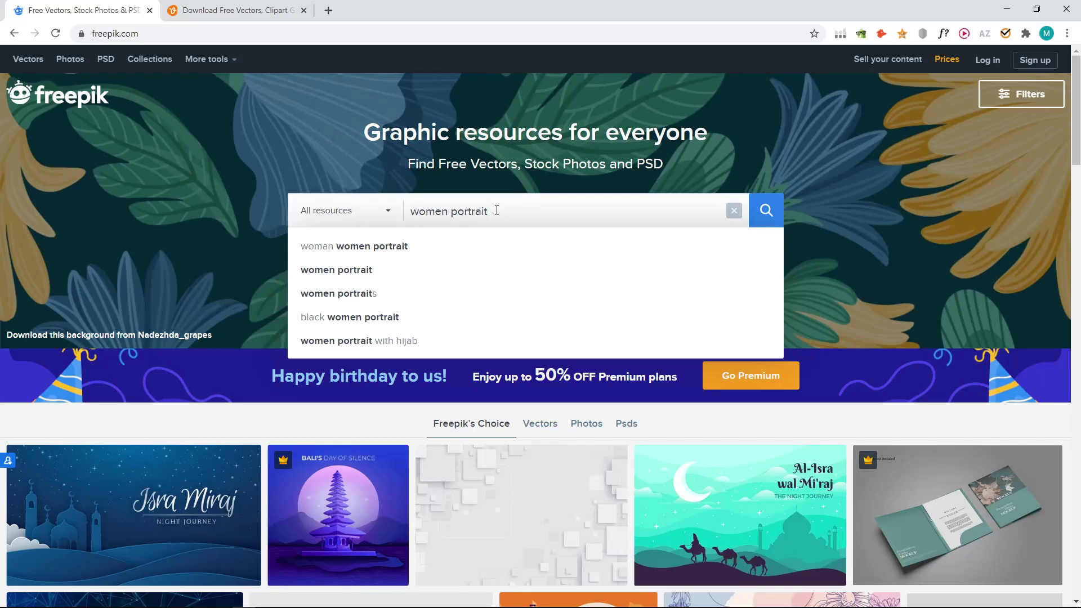
Search Freepik for 'women portrait' limited to free vectors.
{"action": "left_click_drag", "start_coordinate": [497, 211], "coordinate": [410, 211]}
{"action": "left_click", "coordinate": [346, 210]}
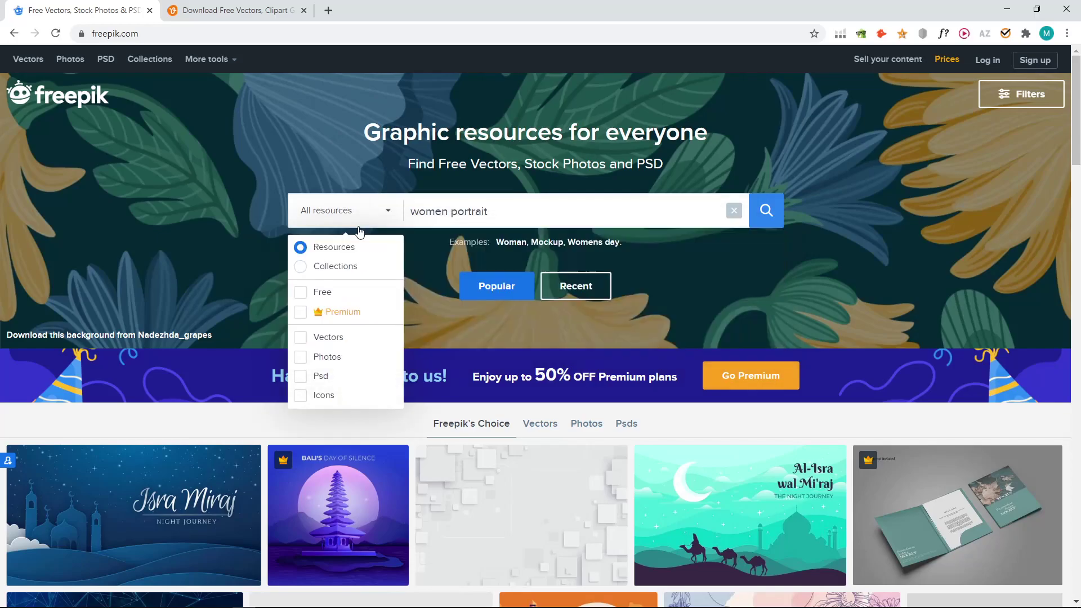
{"action": "left_click", "coordinate": [327, 337]}
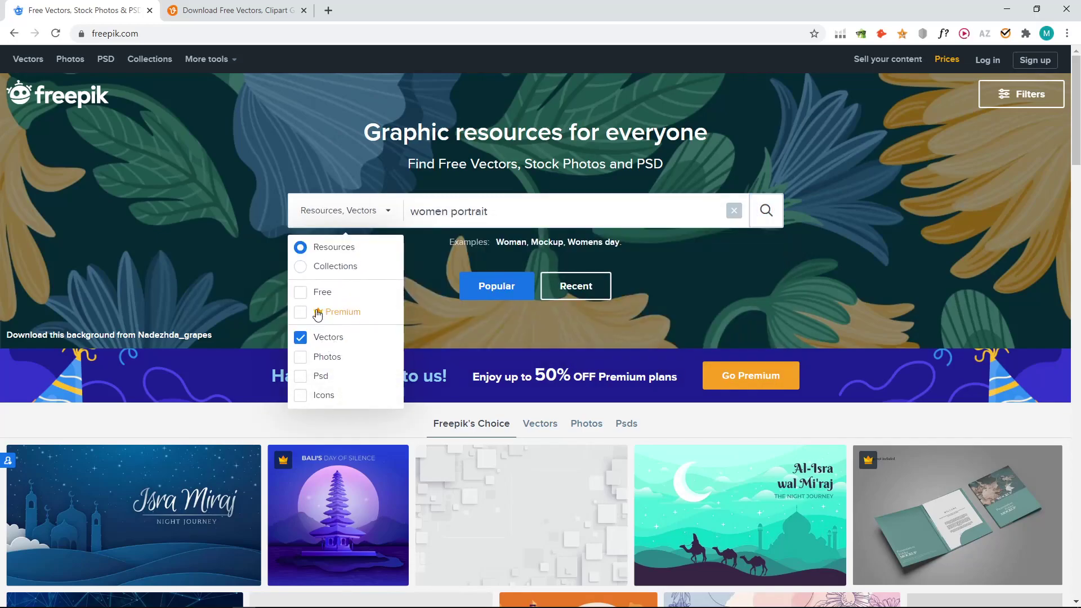
{"action": "left_click", "coordinate": [301, 292]}
{"action": "left_click", "coordinate": [766, 211]}
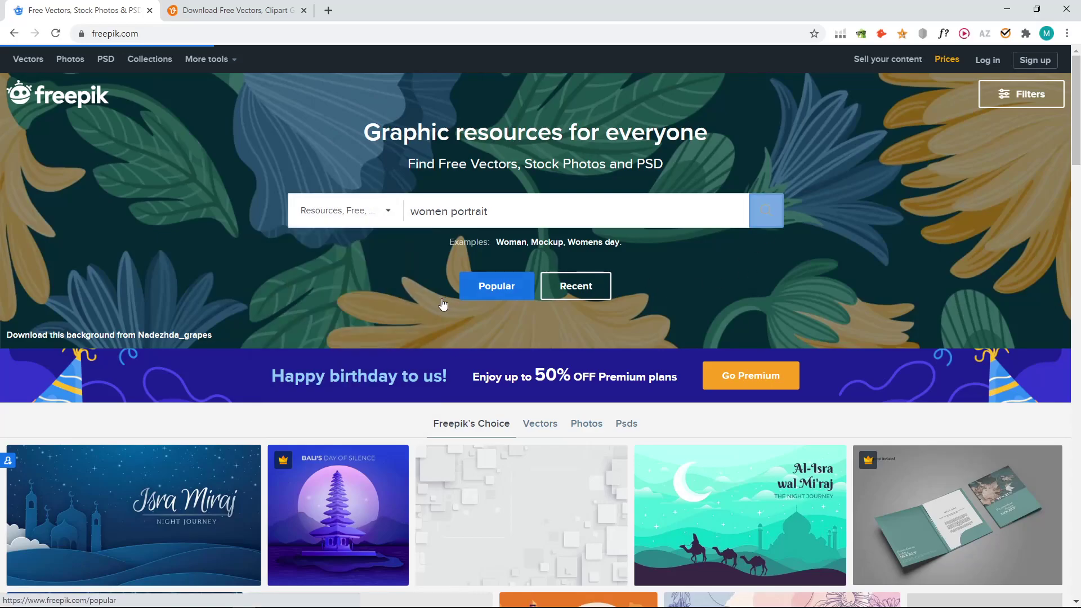
{"action": "scroll", "coordinate": [400, 400], "scroll_direction": "down", "scroll_amount": 3}
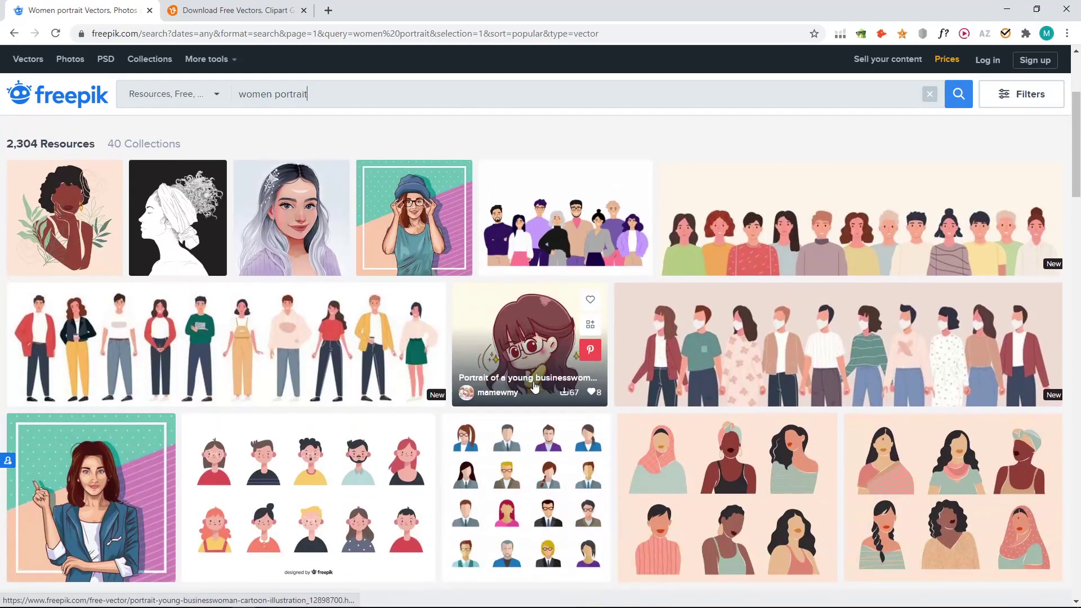
{"action": "scroll", "coordinate": [494, 359], "scroll_direction": "down", "scroll_amount": 5}
{"action": "scroll", "coordinate": [494, 359], "scroll_direction": "down", "scroll_amount": 3}
{"action": "scroll", "coordinate": [494, 358], "scroll_direction": "down", "scroll_amount": 4}
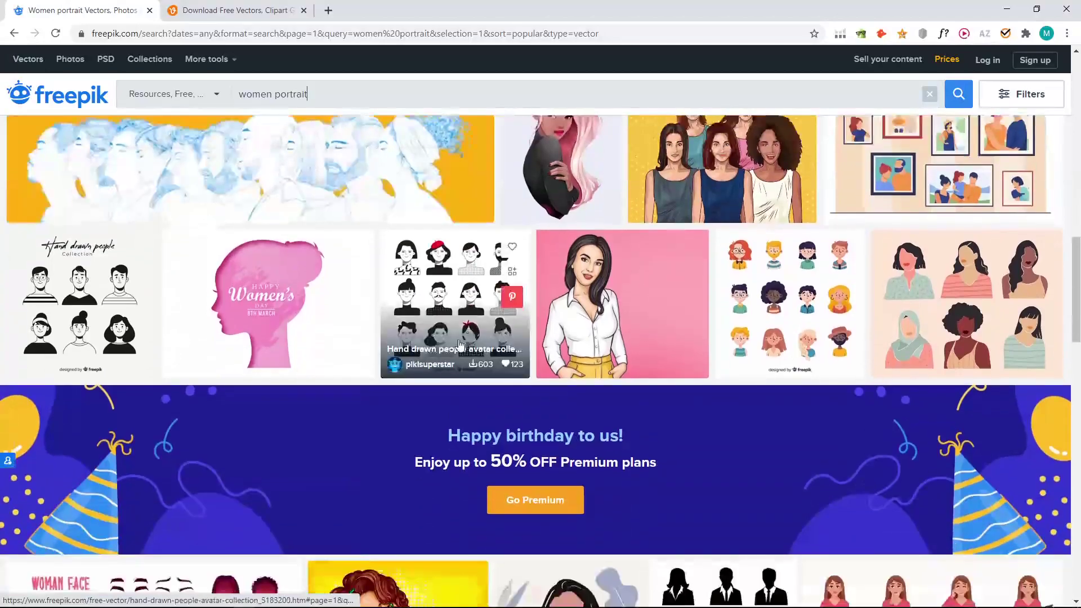
{"action": "scroll", "coordinate": [447, 323], "scroll_direction": "down", "scroll_amount": 3}
{"action": "scroll", "coordinate": [445, 323], "scroll_direction": "down", "scroll_amount": 2}
{"action": "scroll", "coordinate": [445, 323], "scroll_direction": "down", "scroll_amount": 5}
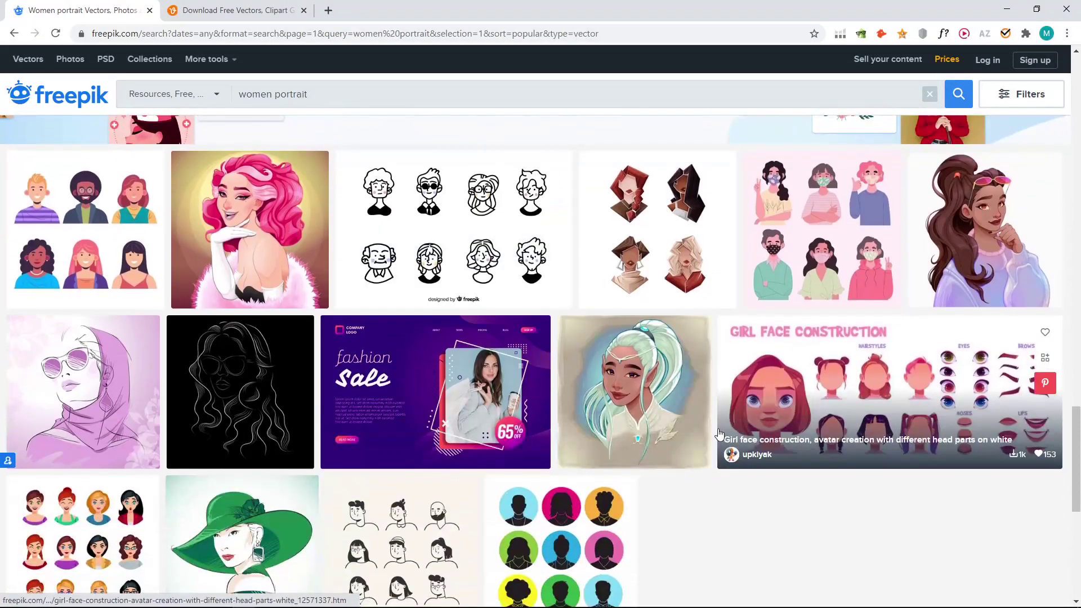
{"action": "scroll", "coordinate": [701, 456], "scroll_direction": "down", "scroll_amount": 2}
{"action": "scroll", "coordinate": [718, 448], "scroll_direction": "up", "scroll_amount": 4}
{"action": "scroll", "coordinate": [718, 448], "scroll_direction": "up", "scroll_amount": 2}
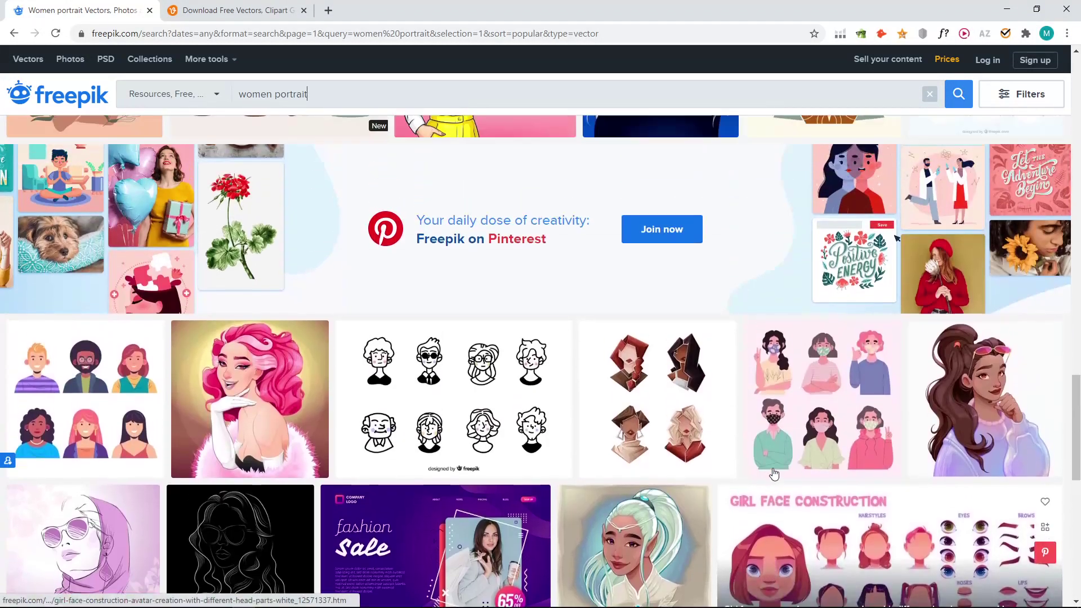
{"action": "scroll", "coordinate": [836, 453], "scroll_direction": "down", "scroll_amount": 1}
{"action": "mouse_move", "coordinate": [984, 401]}
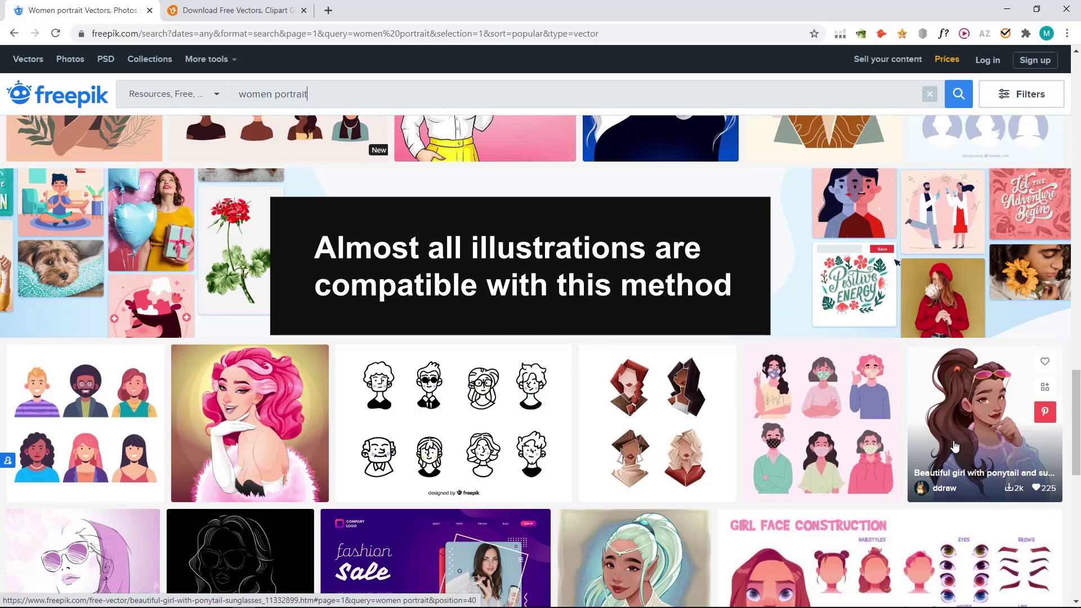
Open the ponytail-and-sunglasses girl vector and request its free download.
{"action": "left_click", "coordinate": [955, 445]}
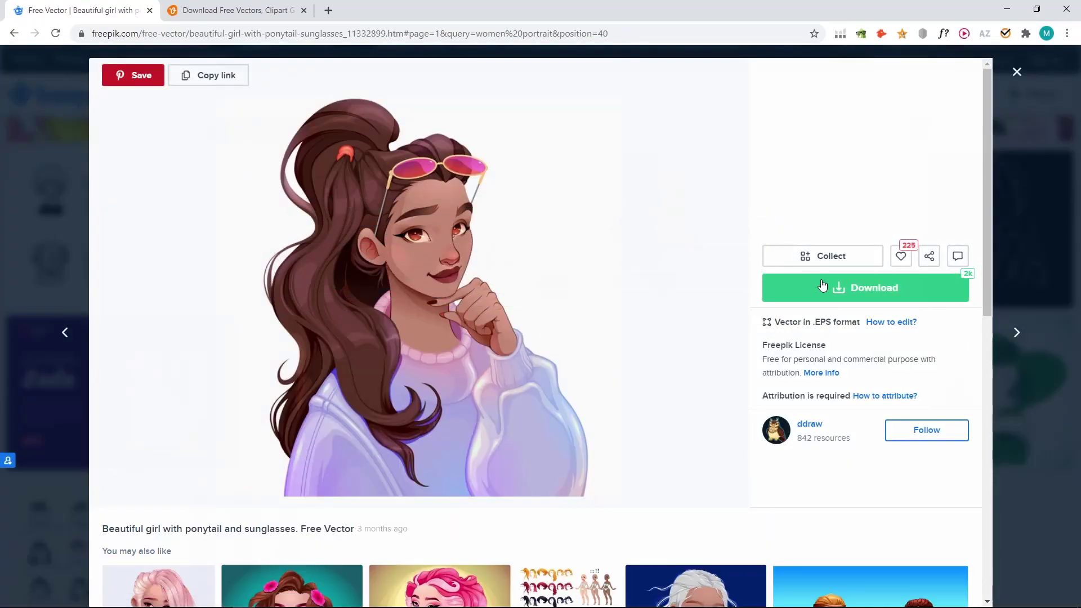
{"action": "left_click", "coordinate": [824, 286]}
{"action": "left_click", "coordinate": [881, 450]}
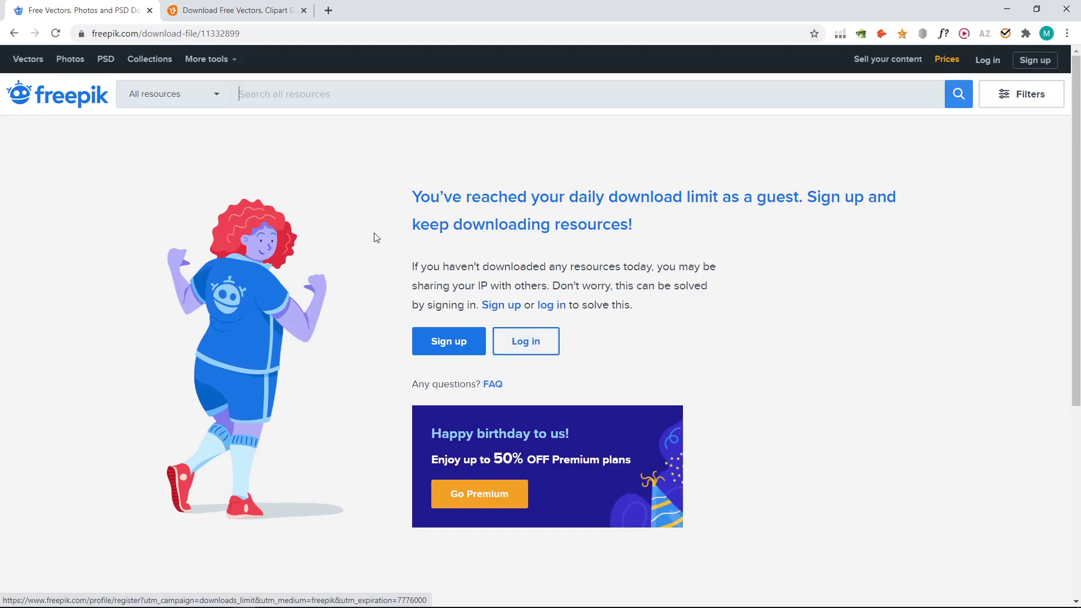
{"action": "mouse_move", "coordinate": [264, 601]}
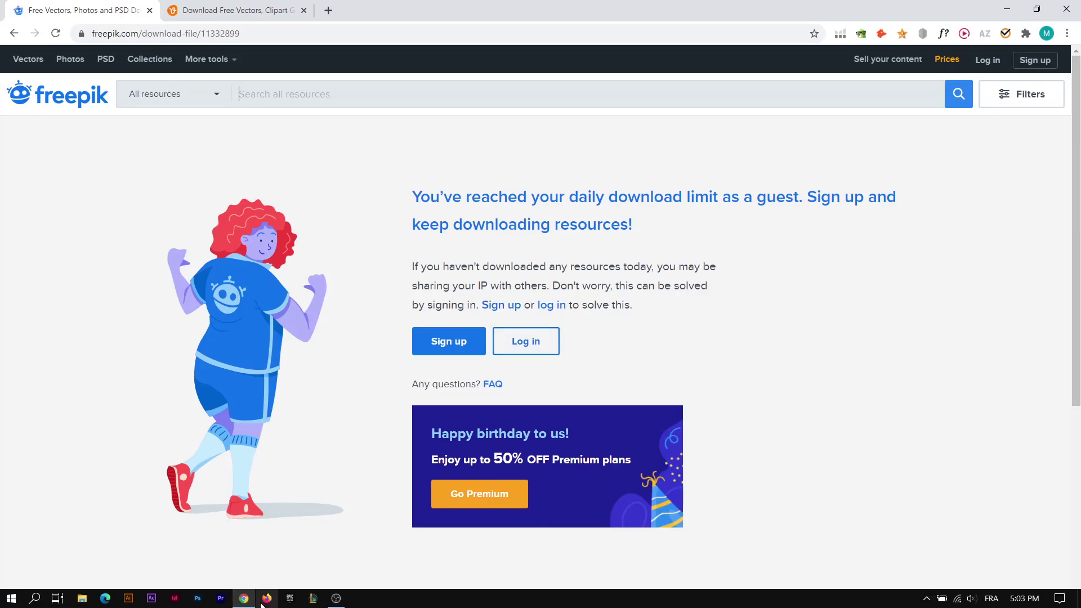
In Firefox, upload the portrait 912.jpg from Pictures as the Pinetools input image.
{"action": "left_click", "coordinate": [267, 599]}
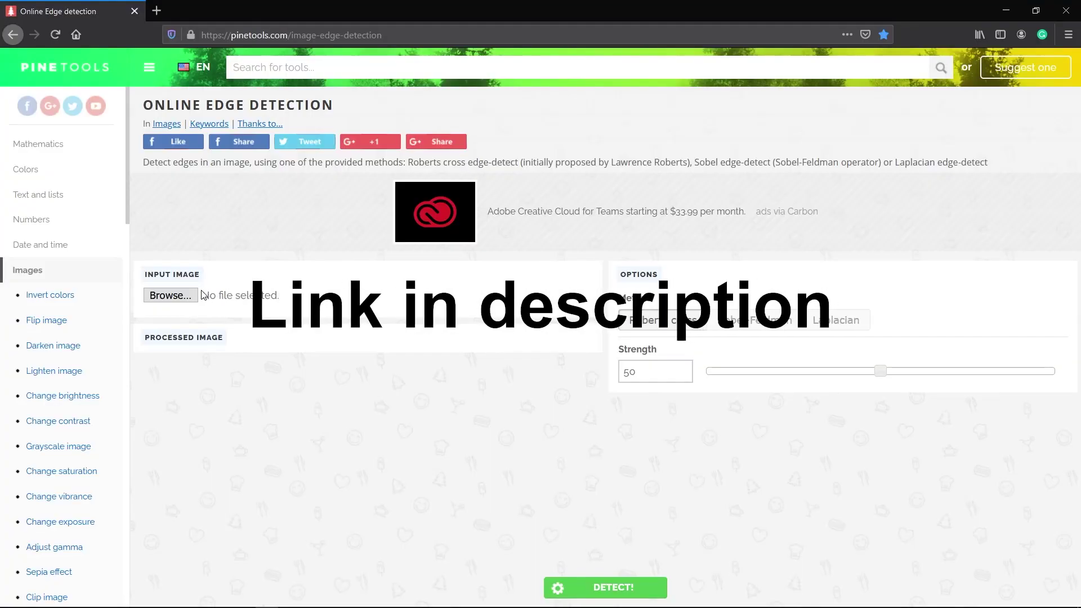
{"action": "left_click", "coordinate": [169, 294]}
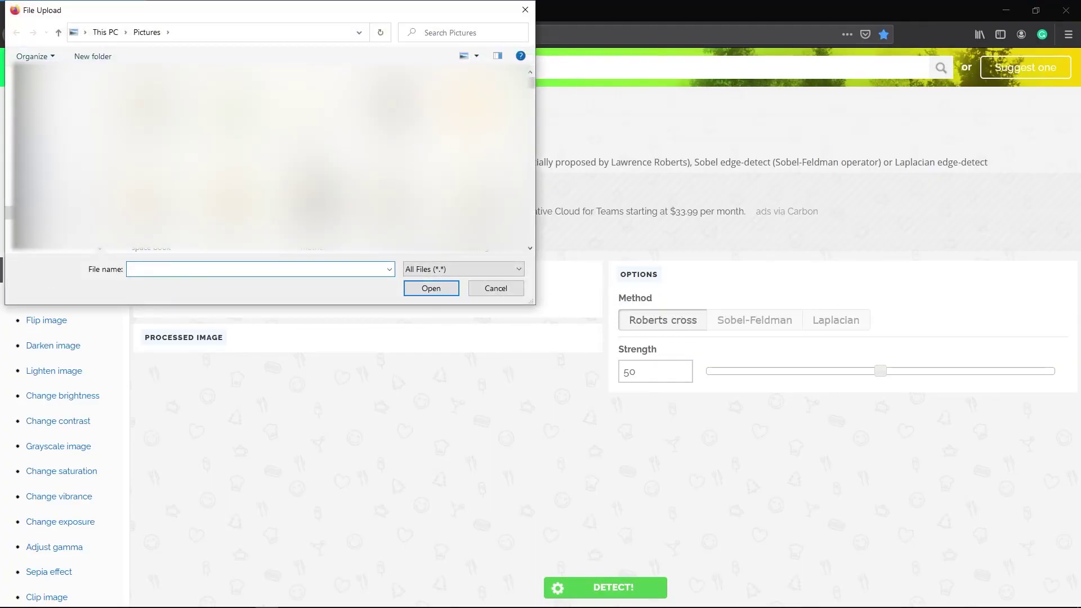
{"action": "left_click", "coordinate": [456, 32]}
{"action": "type", "text": "912"}
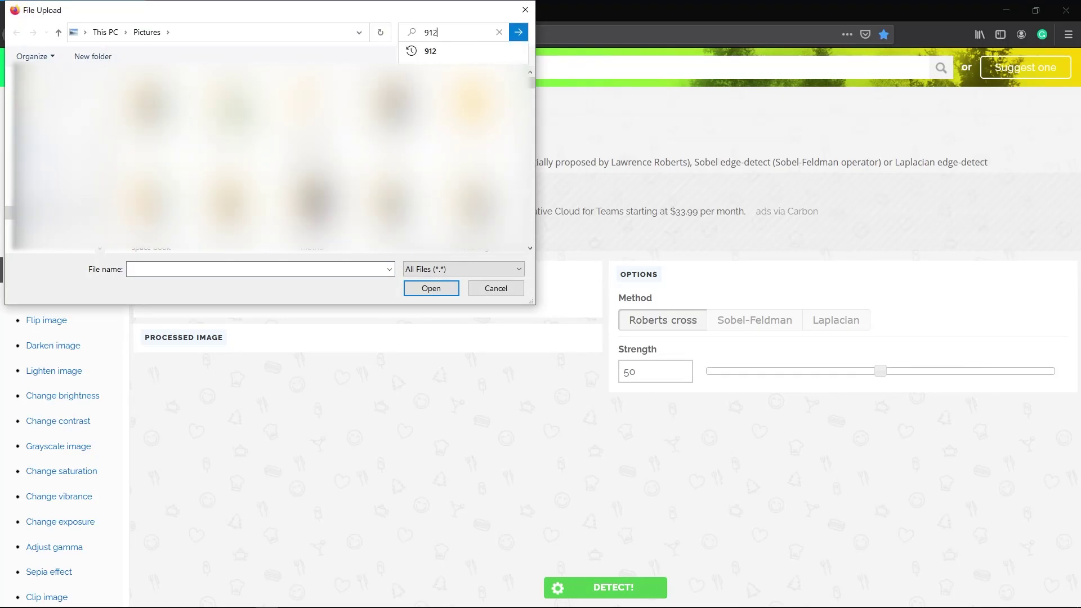
{"action": "key", "text": "Return"}
{"action": "left_click", "coordinate": [150, 127]}
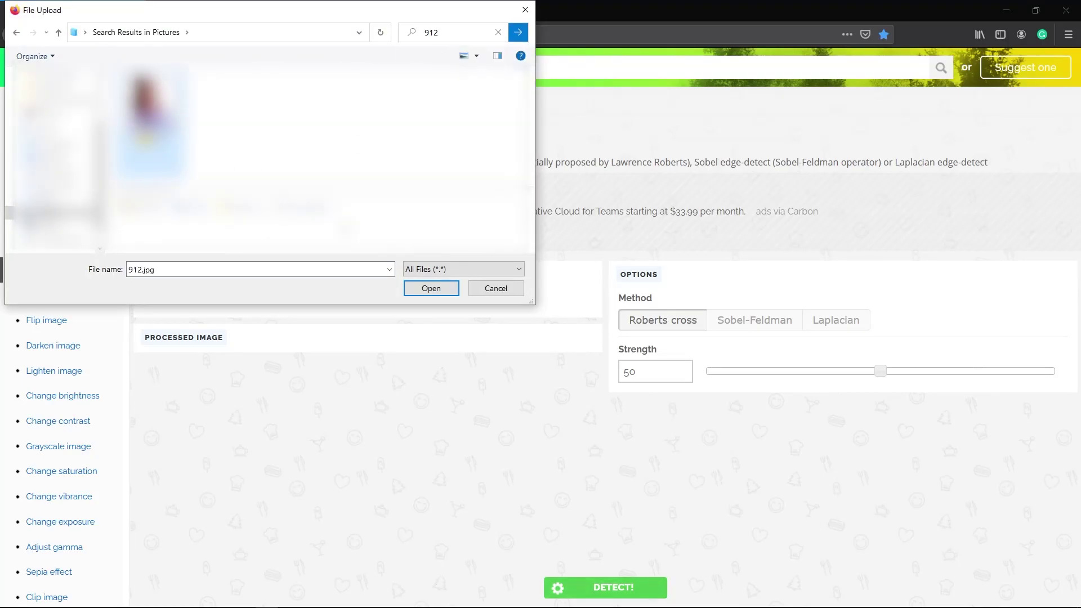
{"action": "left_click", "coordinate": [431, 288]}
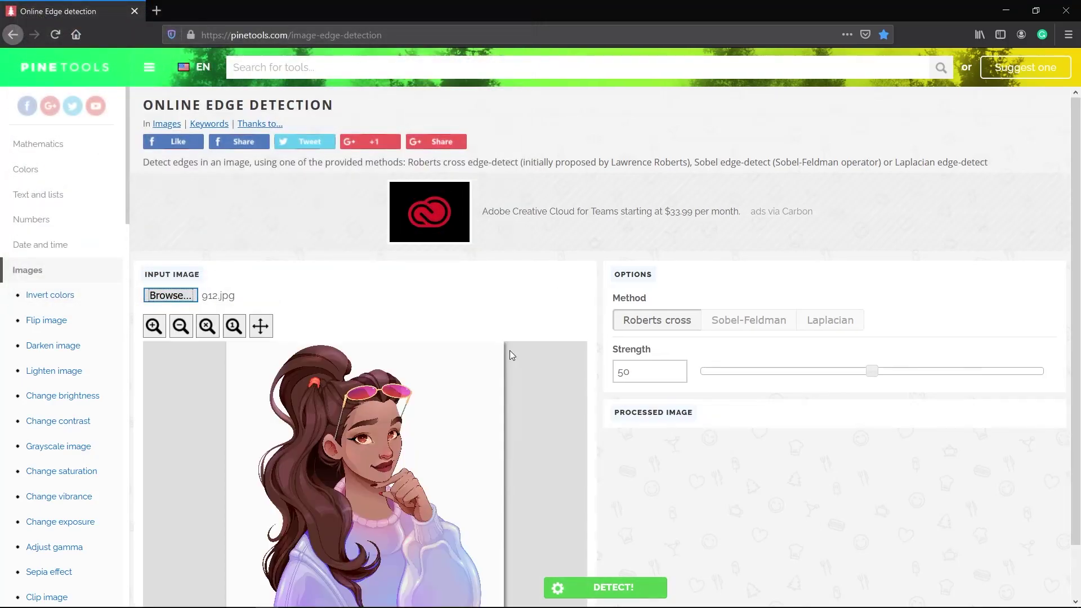
{"action": "scroll", "coordinate": [510, 351], "scroll_direction": "down", "scroll_amount": 1}
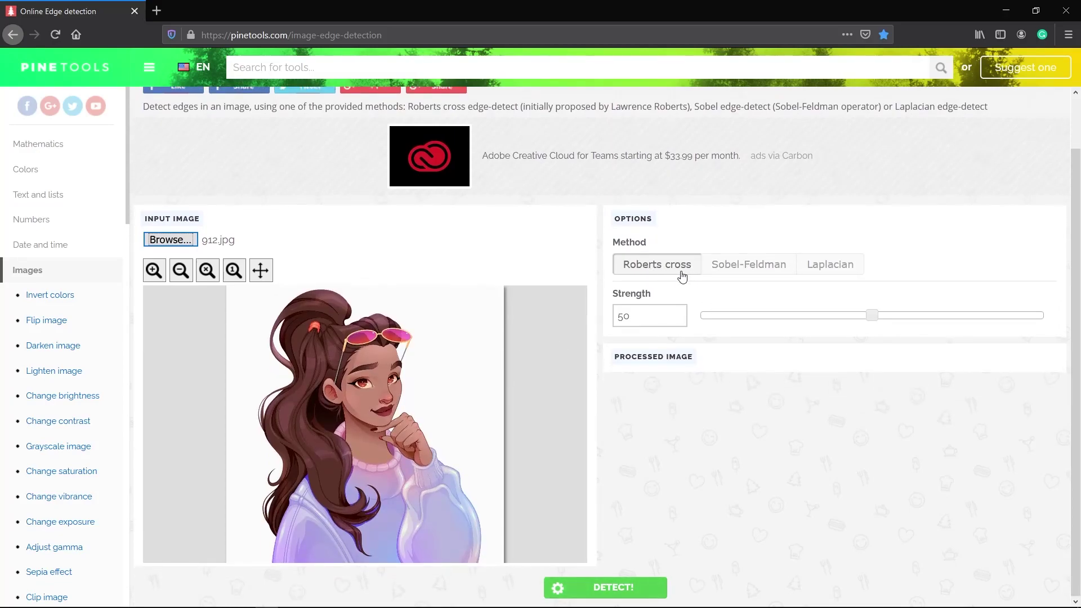
Set edge detection to the Laplacian method with a 3x3 mask.
{"action": "left_click", "coordinate": [728, 265]}
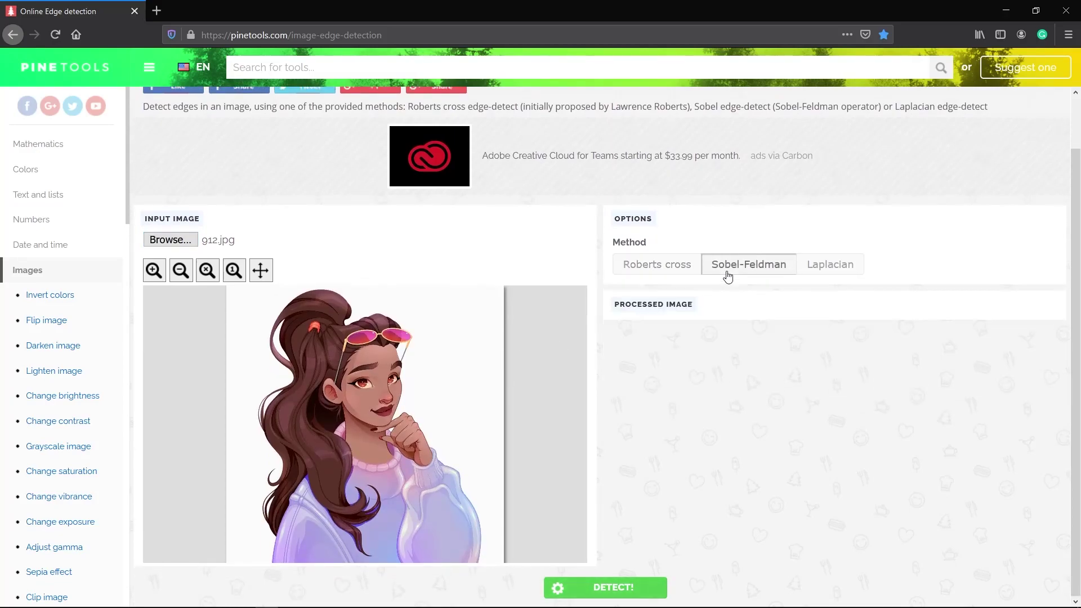
{"action": "left_click", "coordinate": [820, 270]}
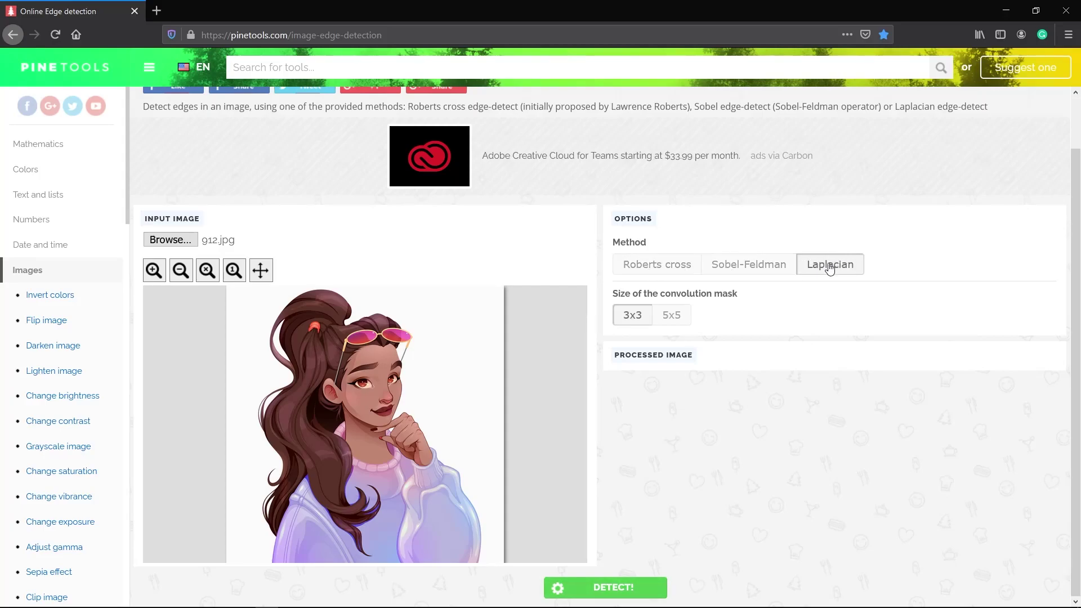
{"action": "left_click", "coordinate": [629, 315]}
Run Laplacian edge detection and save the processed sketch as image.png.
{"action": "left_click", "coordinate": [606, 587]}
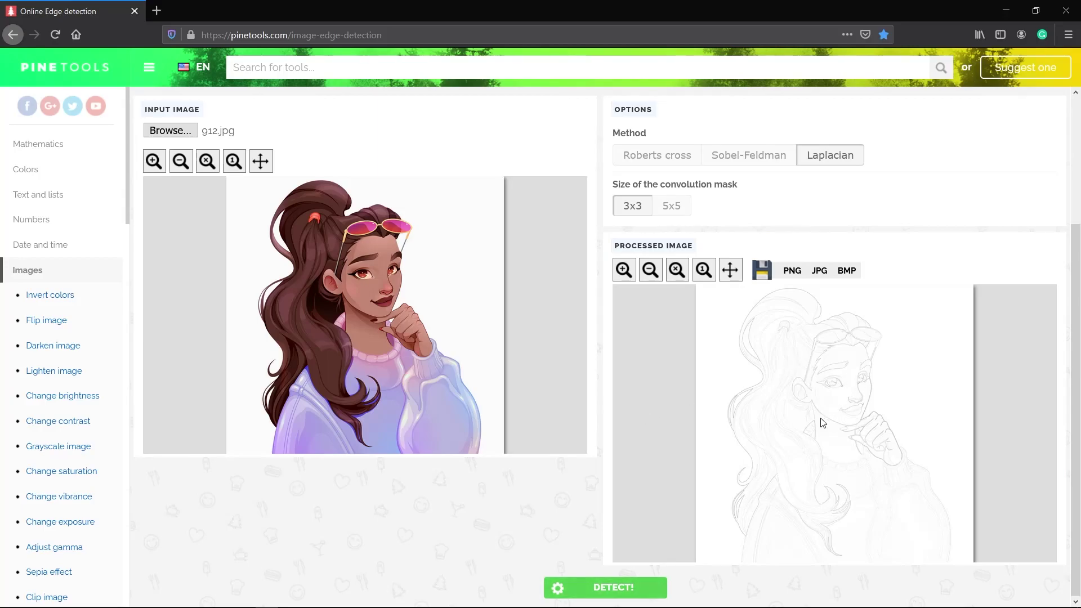
{"action": "left_click", "coordinate": [792, 272]}
{"action": "left_click", "coordinate": [581, 389]}
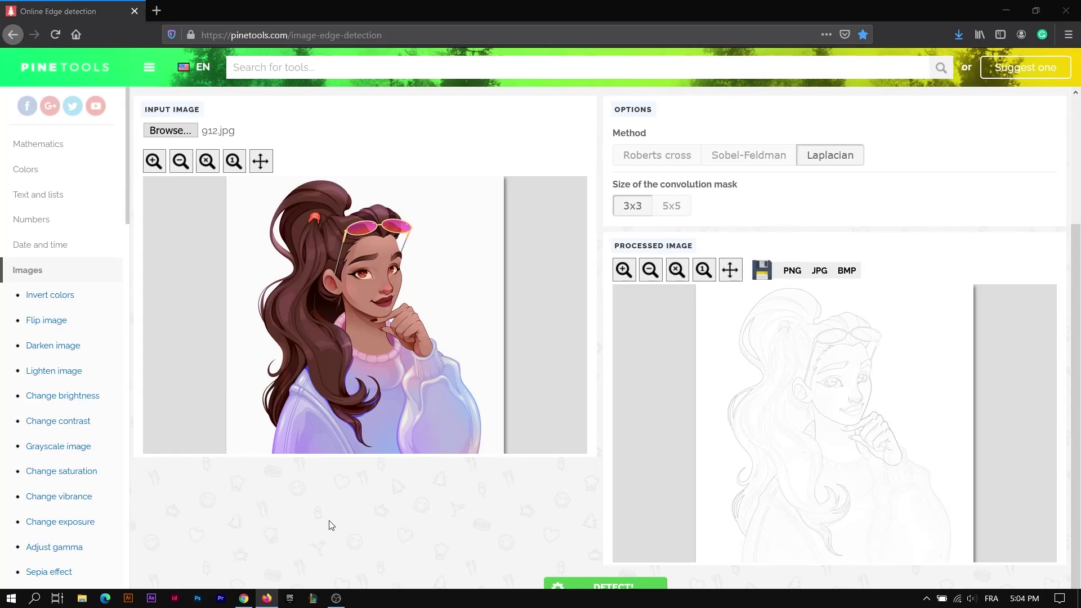
{"action": "left_click", "coordinate": [792, 273]}
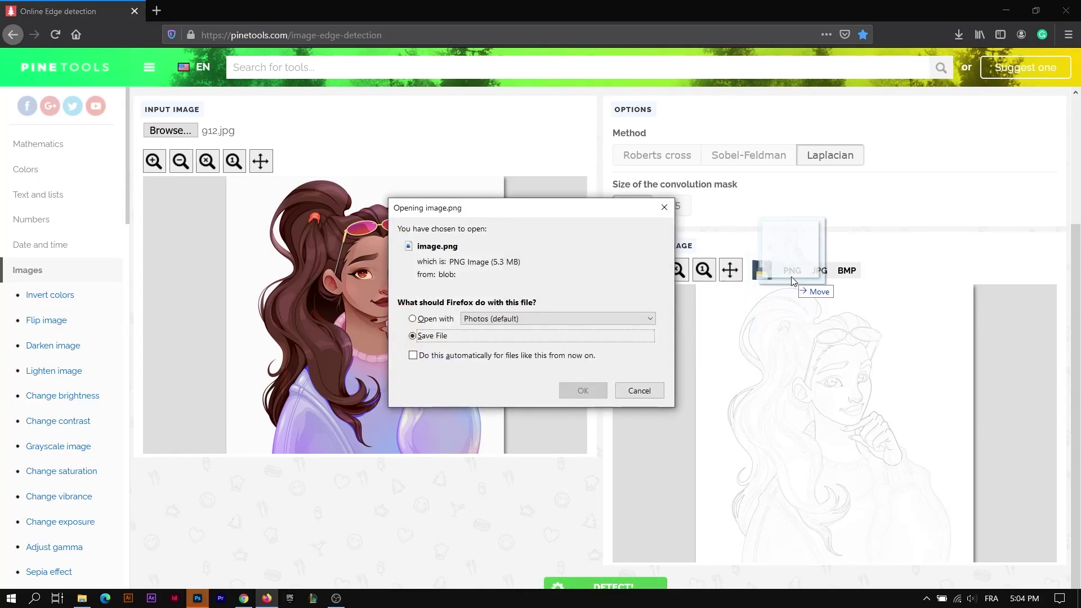
Drag image(32).png into Photoshop and launch Filter > Filter Gallery.
{"action": "mouse_move", "coordinate": [791, 277]}
{"action": "left_mouse_down"}
{"action": "mouse_move", "coordinate": [771, 433]}
{"action": "mouse_move", "coordinate": [328, 410]}
{"action": "left_mouse_up"}
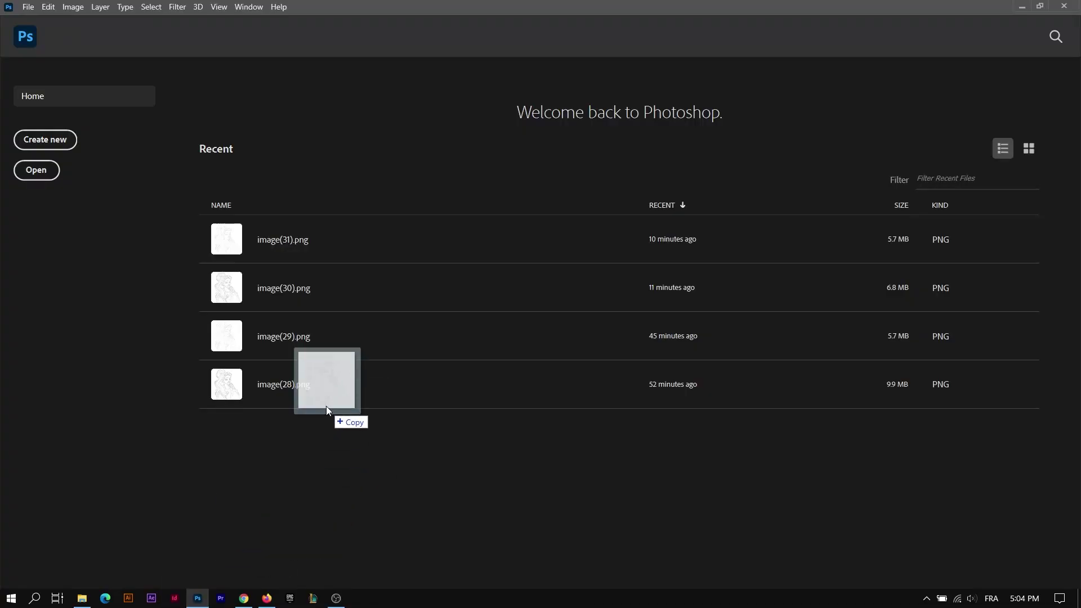
{"action": "left_click_drag", "start_coordinate": [328, 410], "coordinate": [115, 276]}
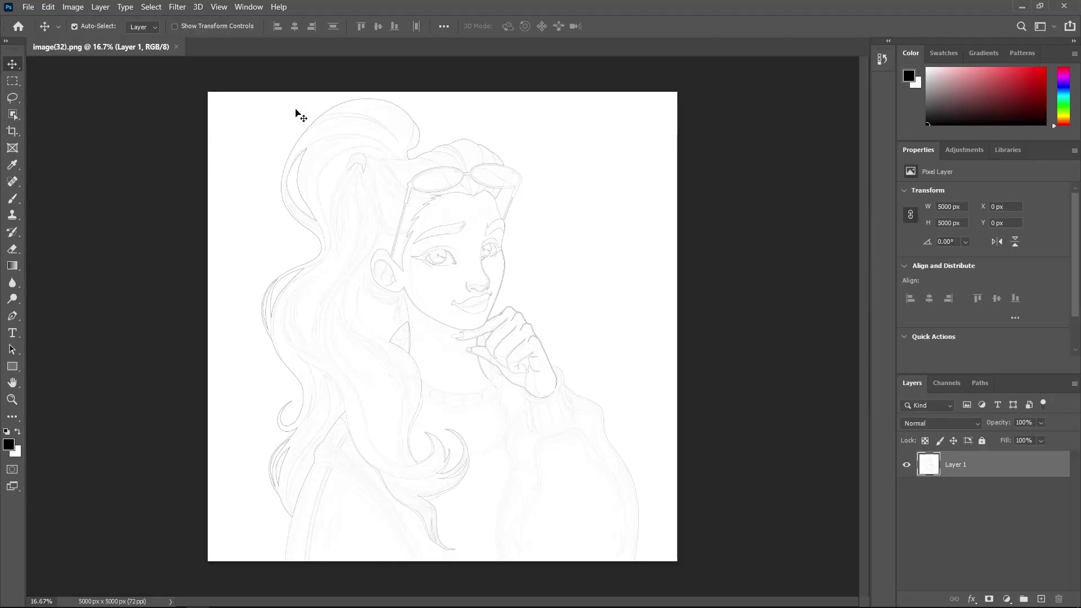
{"action": "left_click", "coordinate": [176, 8]}
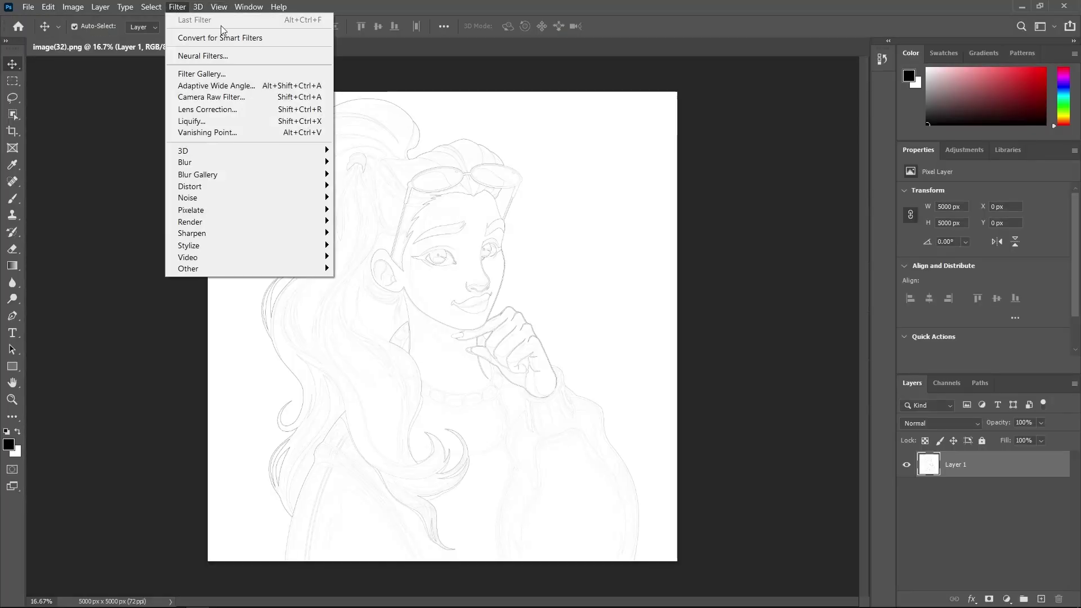
{"action": "left_click", "coordinate": [249, 74]}
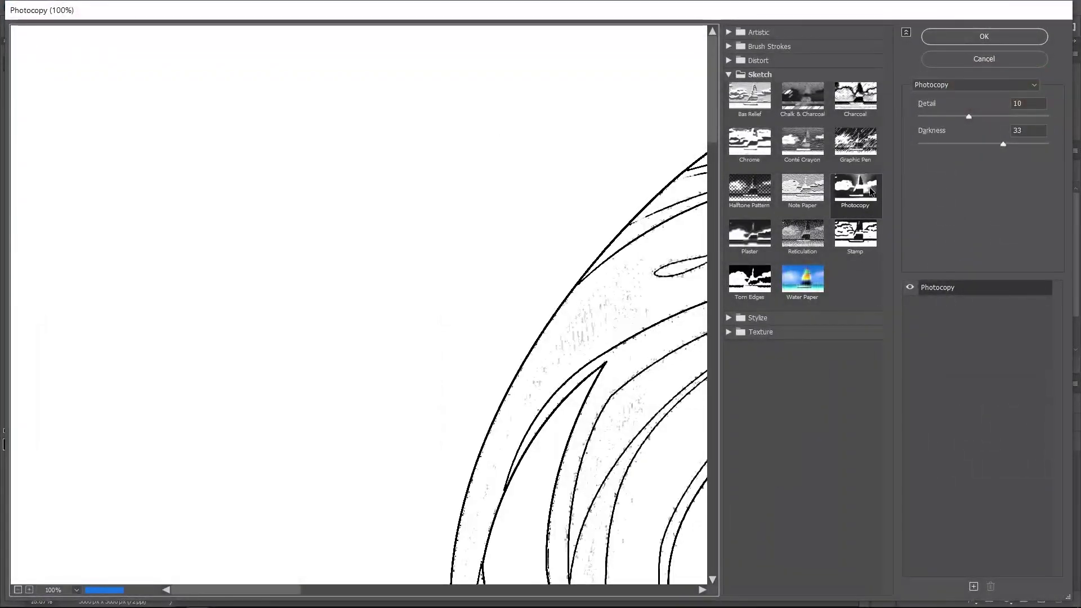
Zoom out the preview, then apply Photocopy with Detail 2 and Darkness 16.
{"action": "left_click", "coordinate": [18, 590]}
{"action": "left_click", "coordinate": [18, 590]}
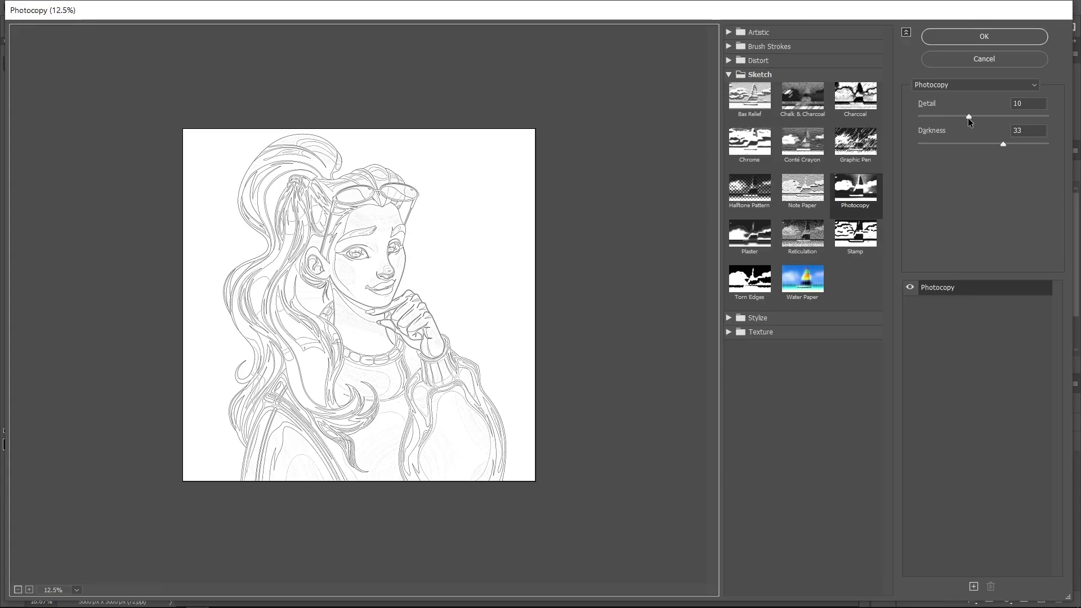
{"action": "mouse_move", "coordinate": [969, 118]}
{"action": "left_mouse_down"}
{"action": "mouse_move", "coordinate": [992, 117]}
{"action": "mouse_move", "coordinate": [952, 117]}
{"action": "left_mouse_up"}
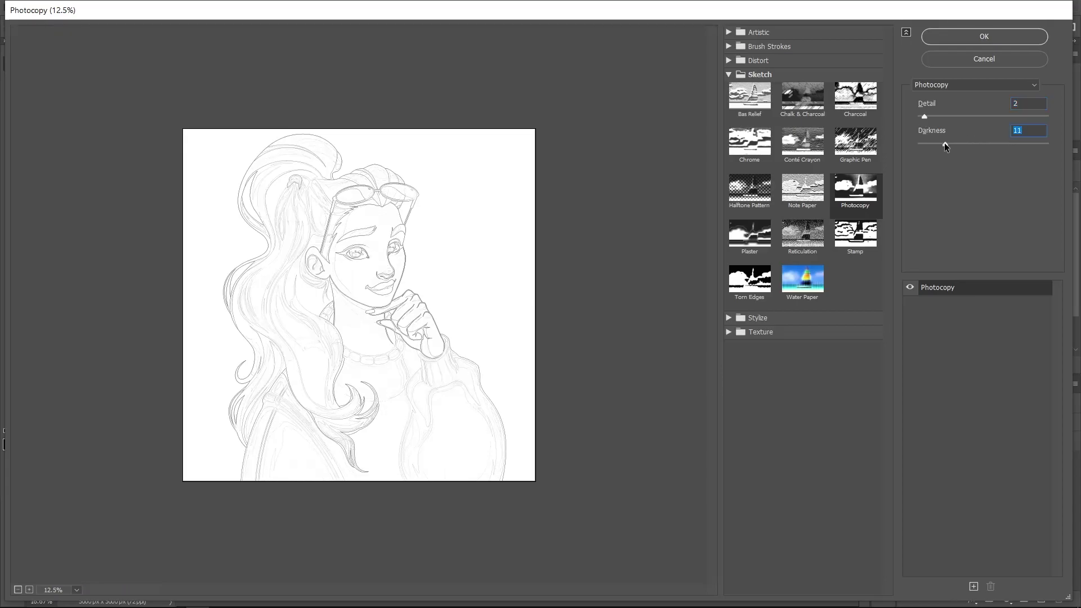
{"action": "left_click", "coordinate": [1029, 145]}
{"action": "left_click_drag", "start_coordinate": [1029, 146], "coordinate": [1072, 145]}
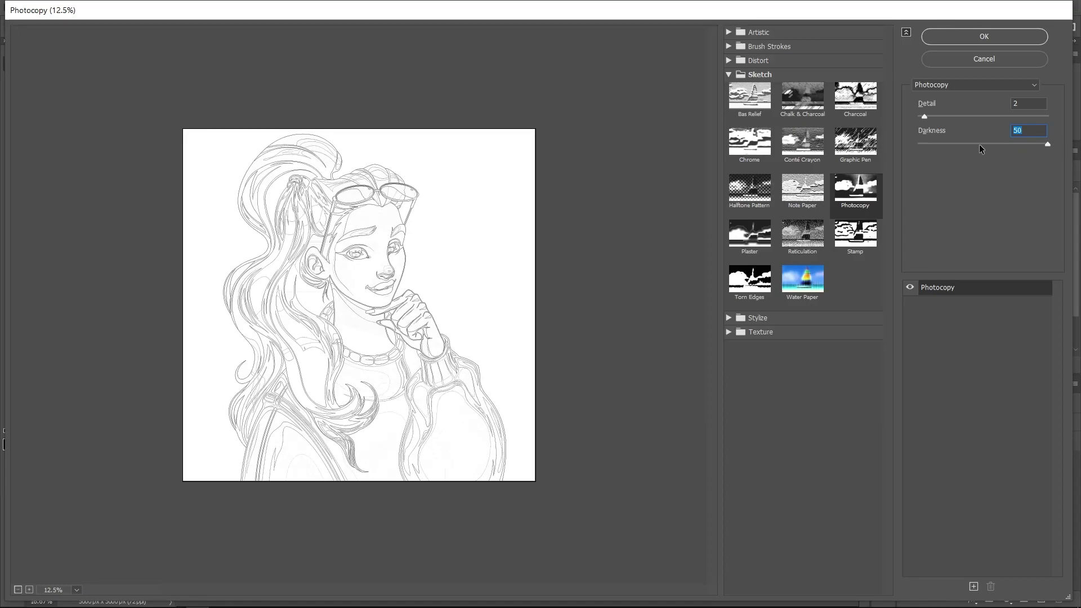
{"action": "left_click", "coordinate": [930, 145]}
{"action": "mouse_move", "coordinate": [951, 143]}
{"action": "left_mouse_down"}
{"action": "mouse_move", "coordinate": [980, 144]}
{"action": "mouse_move", "coordinate": [958, 143]}
{"action": "left_mouse_up"}
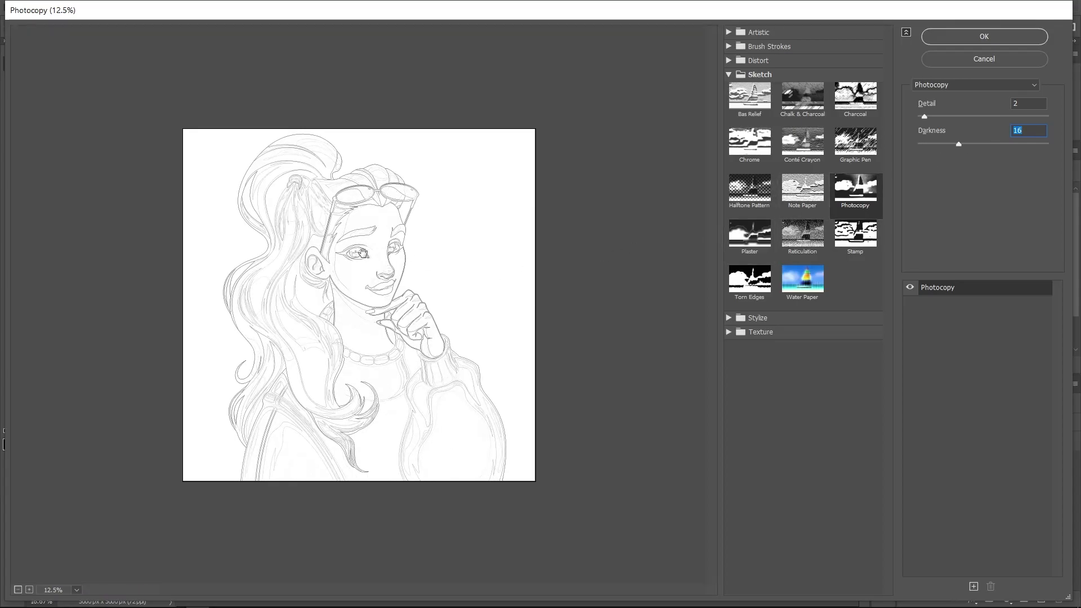
{"action": "left_click", "coordinate": [983, 36]}
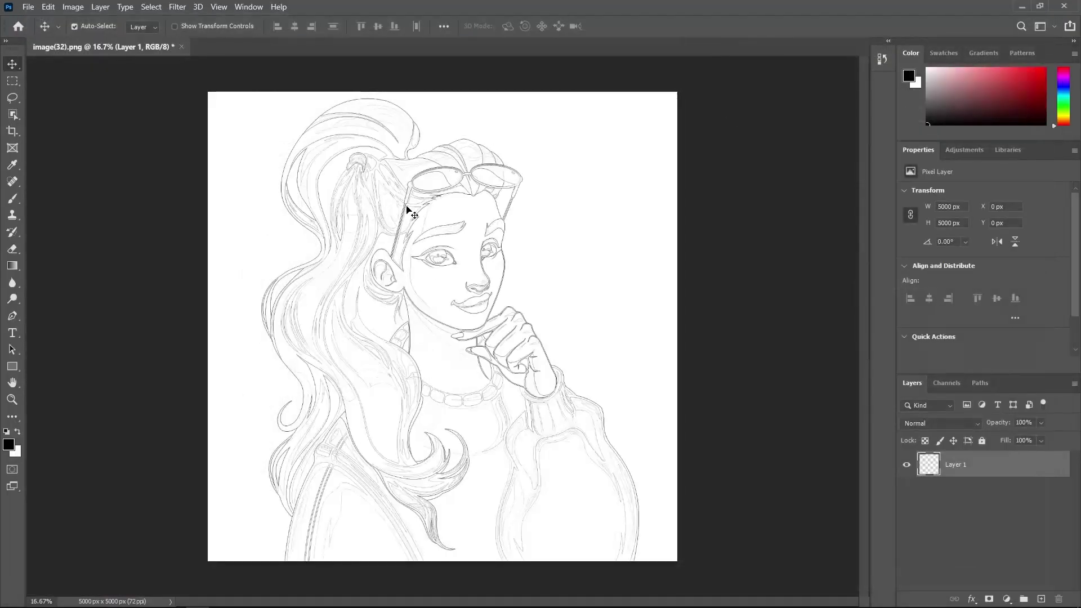
Use File > Export > Quick Export as PNG on the line-art page.
{"action": "left_click", "coordinate": [28, 7]}
{"action": "mouse_move", "coordinate": [43, 184]}
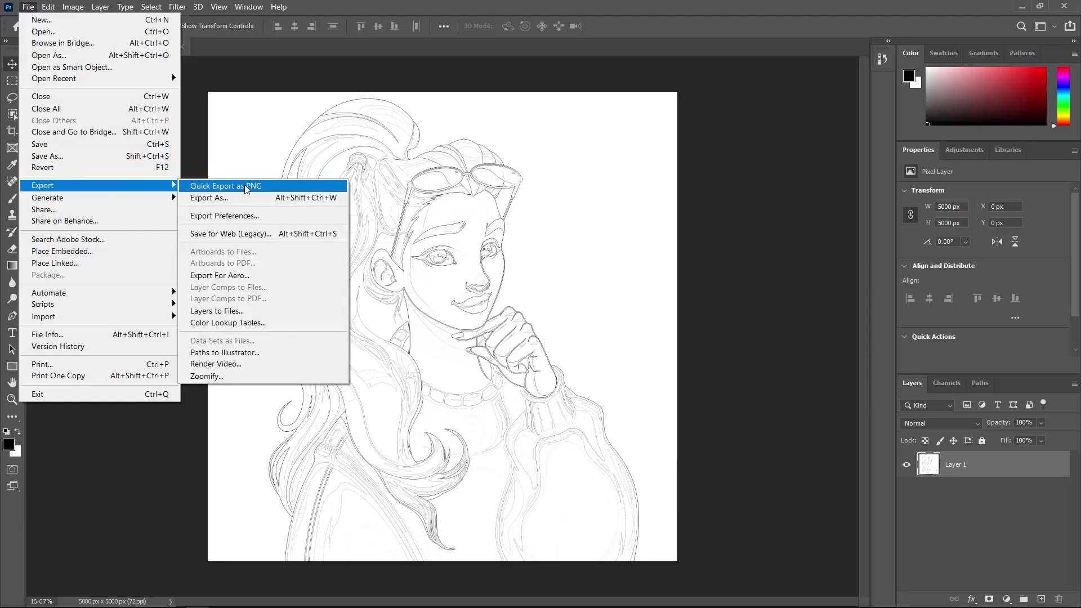
{"action": "left_click", "coordinate": [246, 187]}
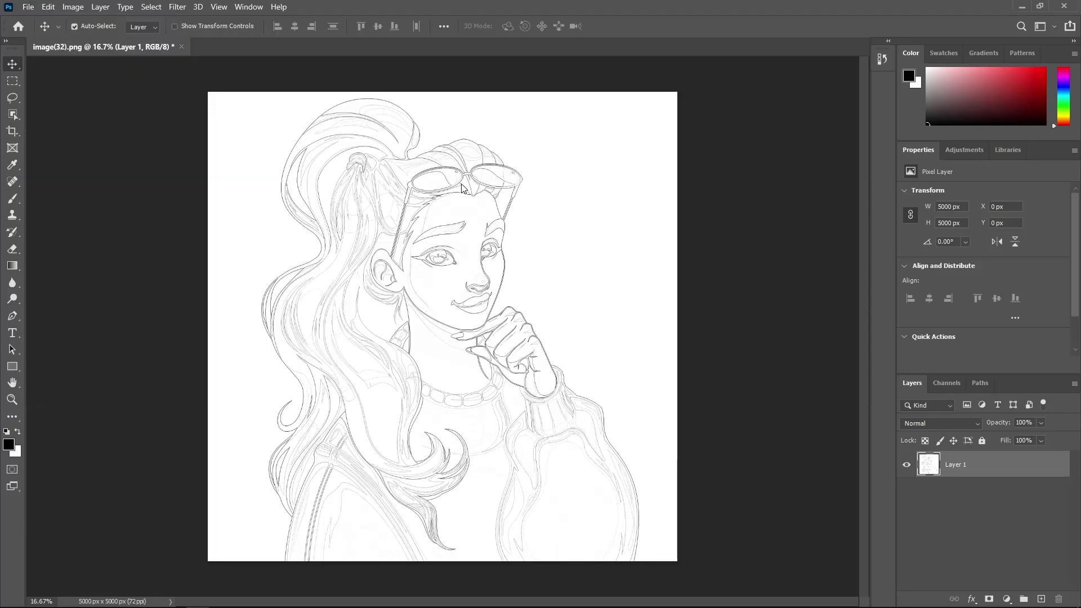